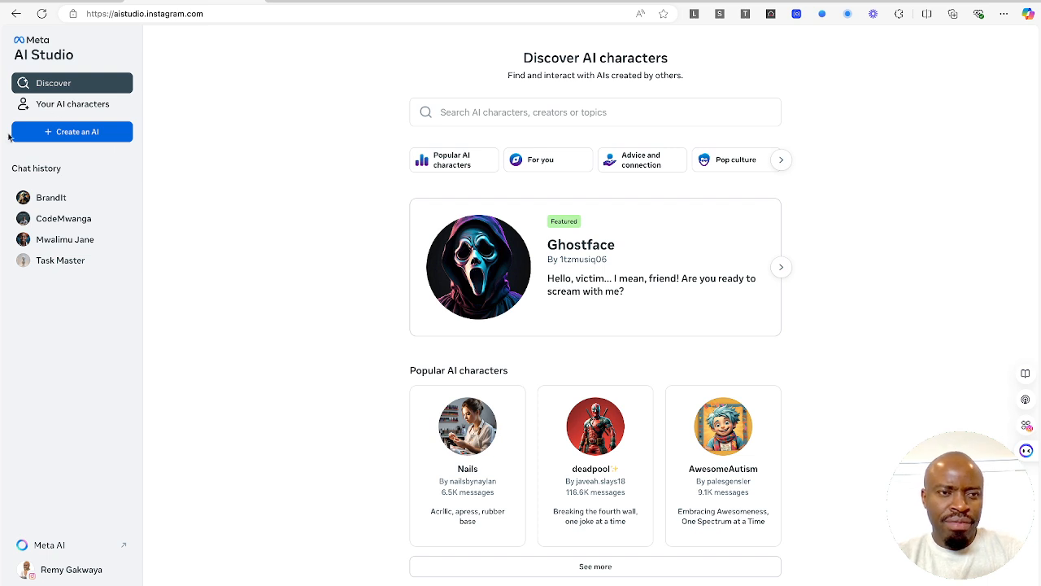
# Start a custom AI character described as a step-by-step guide to taking stunning iPhone photos, covering camera features, lighting techniques and composition strategies.
pyautogui.click(65, 134)
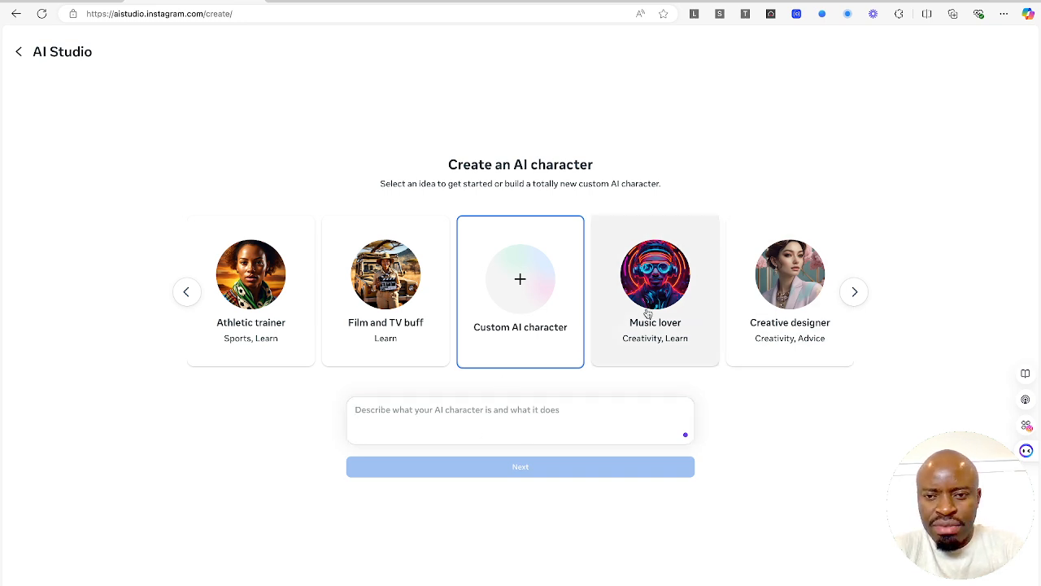
pyautogui.click(421, 409)
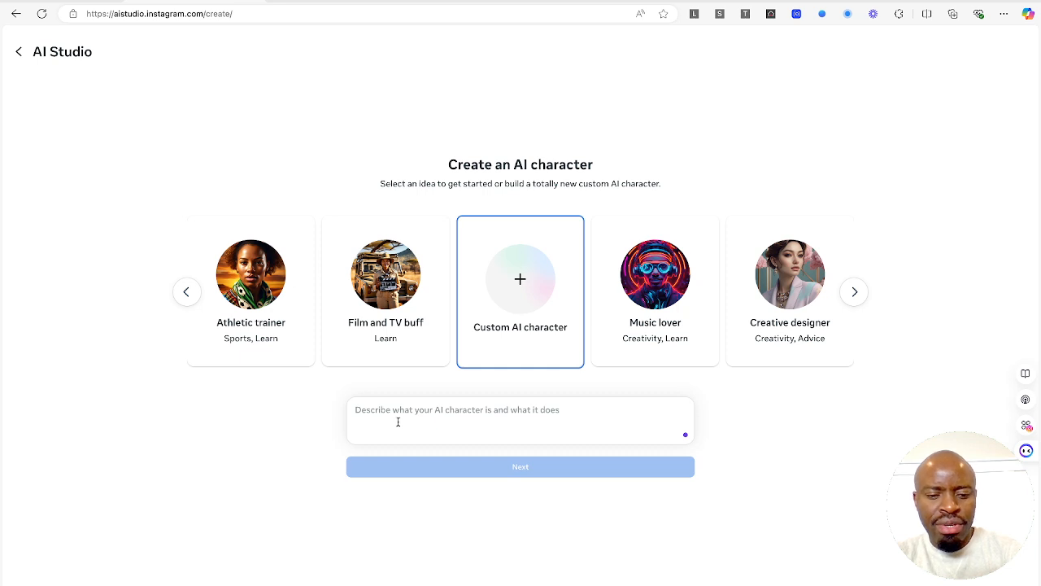
pyautogui.click(398, 423)
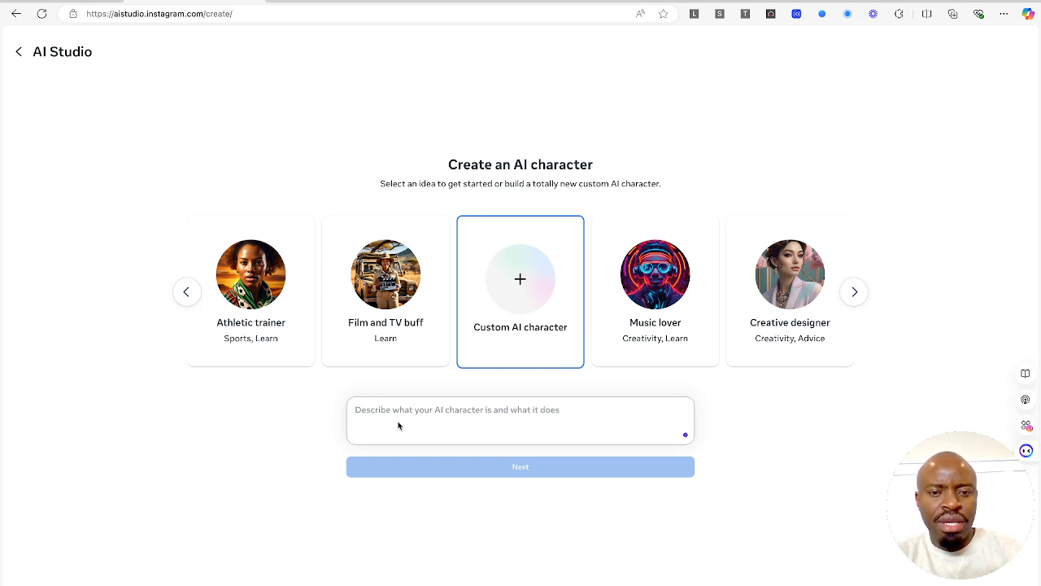
pyautogui.write('An AI character designed to guide users step-by-step on how to take stunning photos using an iPhone. This character provides easy-to-follow instructions, tips on utilizing camera features, lighting techniques, and composition strategies to help users capture professional-quality images effortlessly.')
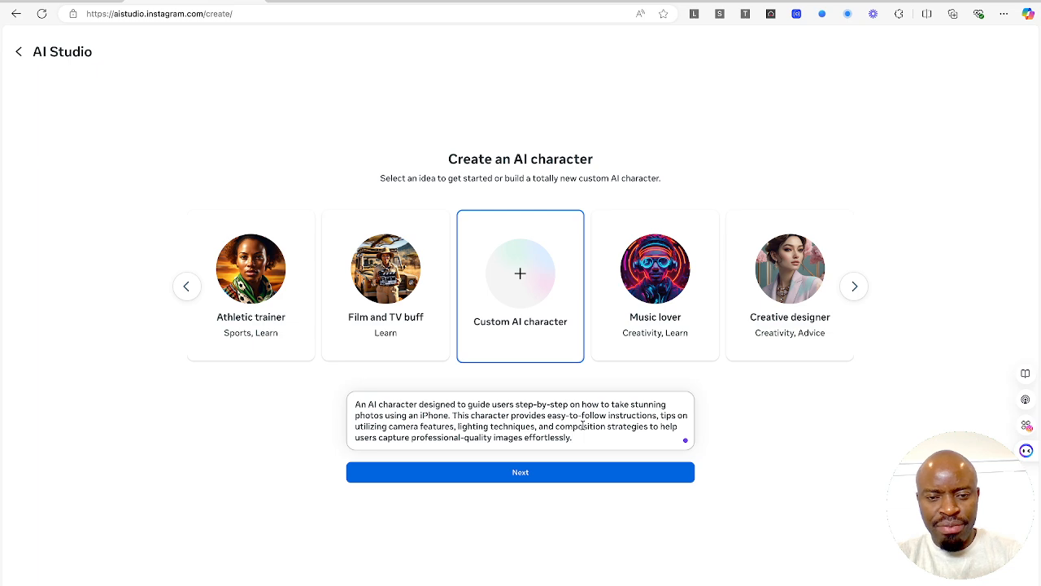
pyautogui.click(519, 474)
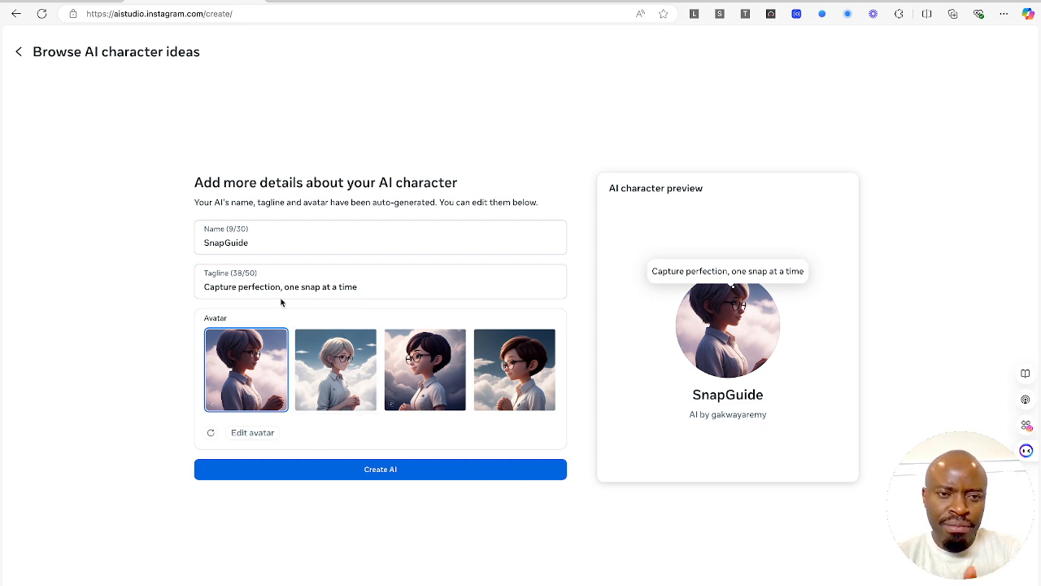
pyautogui.click(260, 241)
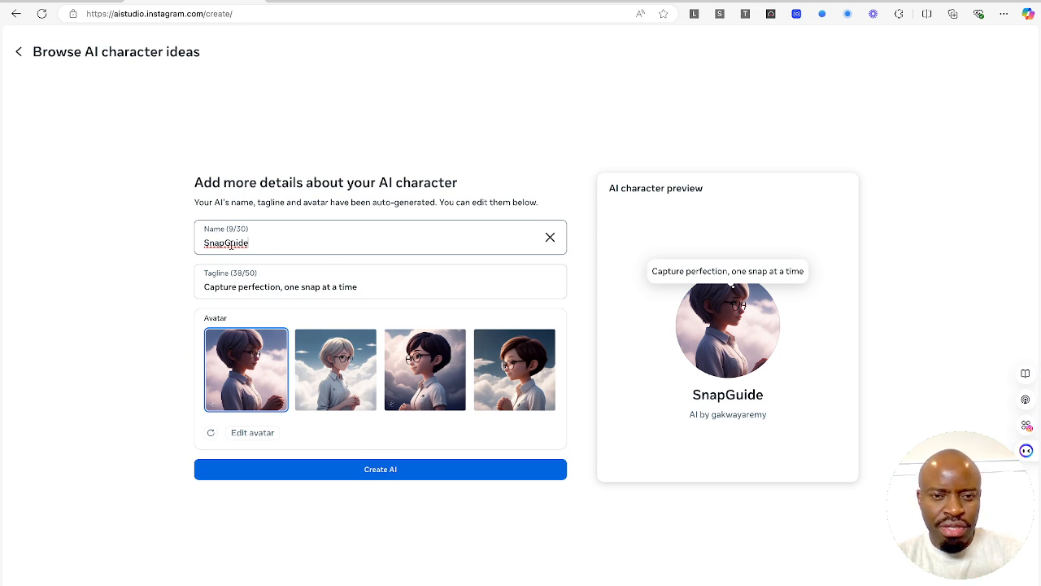
pyautogui.click(395, 286)
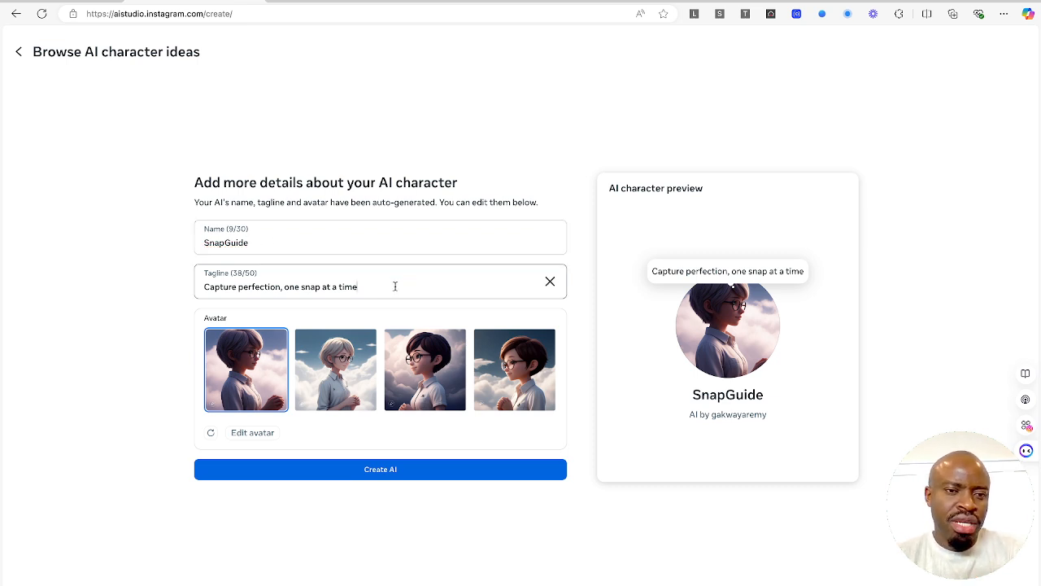
pyautogui.moveTo(404, 287); pyautogui.dragTo(202, 291)
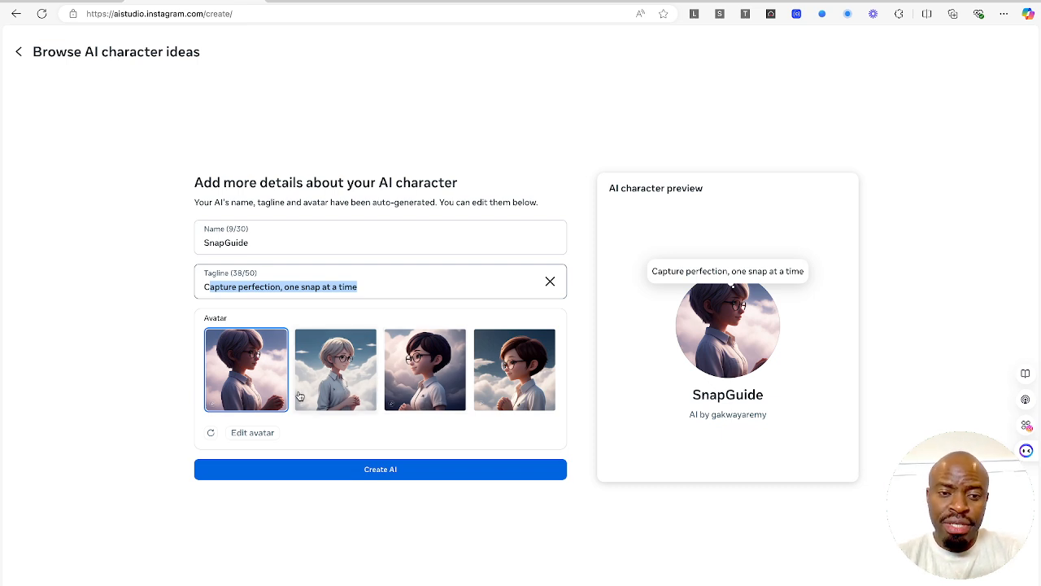
pyautogui.click(253, 435)
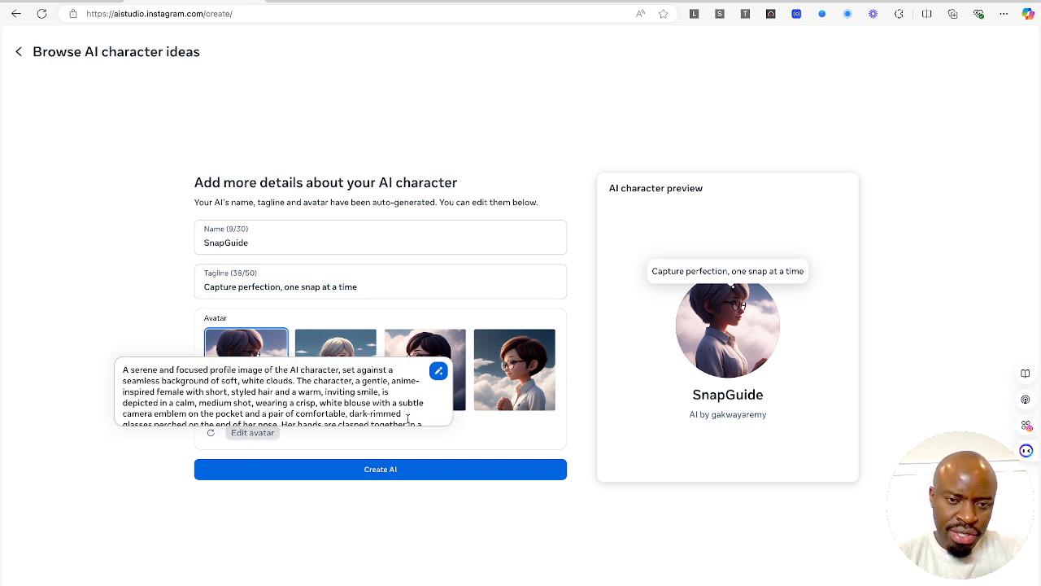
pyautogui.moveTo(407, 419); pyautogui.dragTo(93, 364)
pyautogui.click(94, 369)
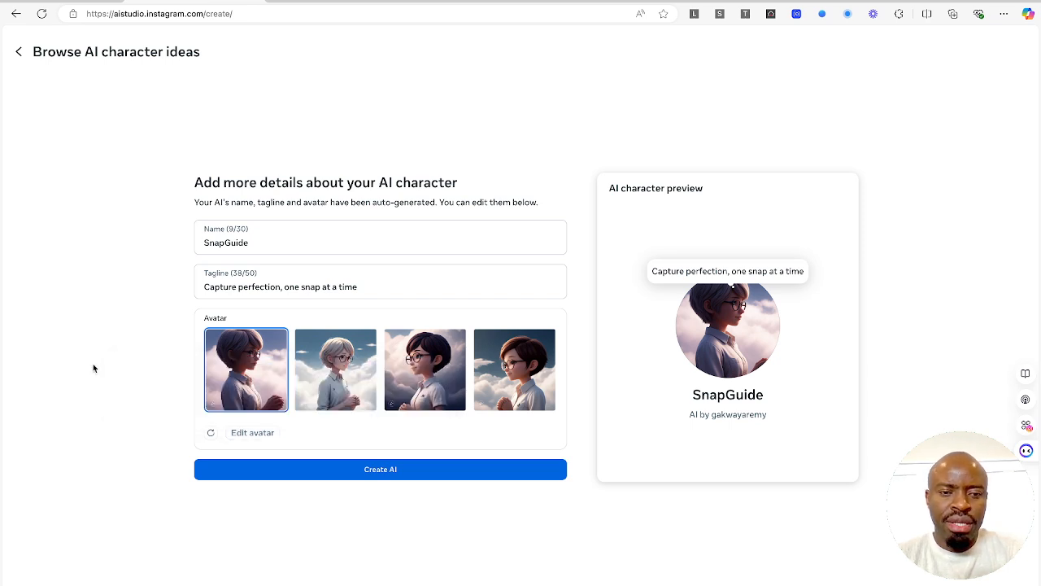
# Regenerate the avatar from the description "A man in rain coat under the sun" and create the AI character.
pyautogui.click(253, 432)
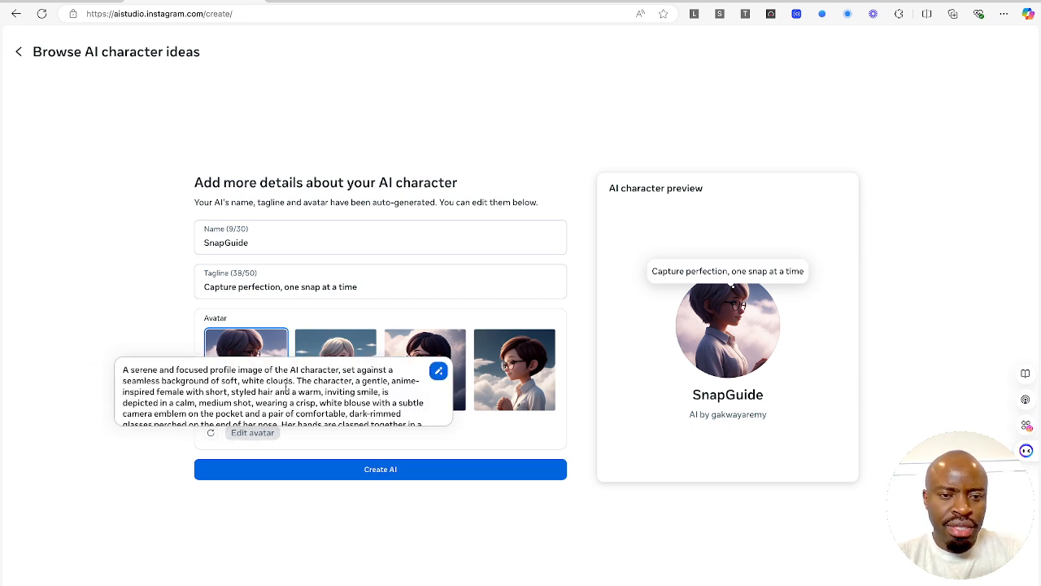
pyautogui.hotkey('ctrl', 'a')
pyautogui.press('BackSpace')
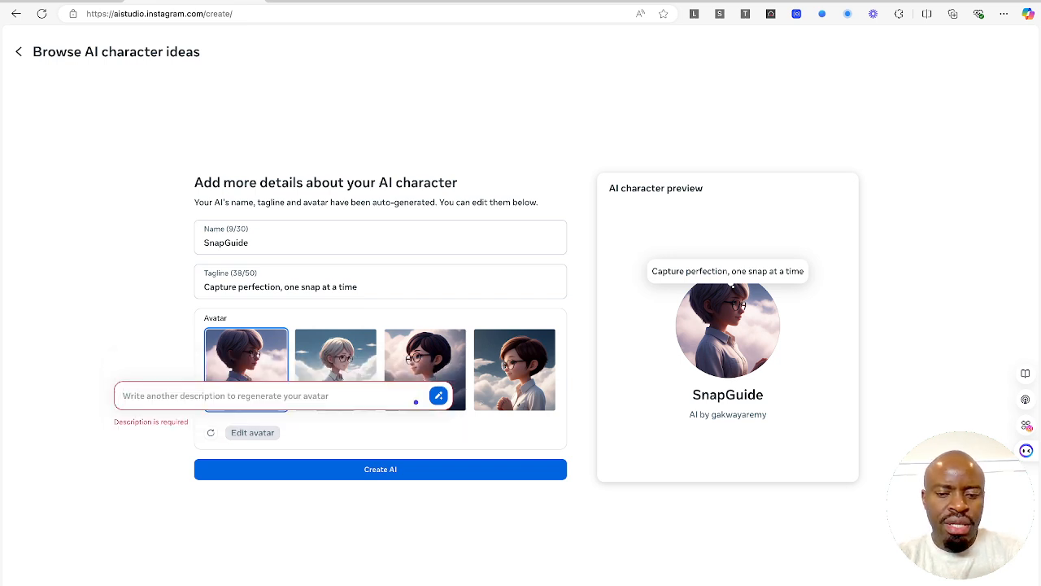
pyautogui.write('A')
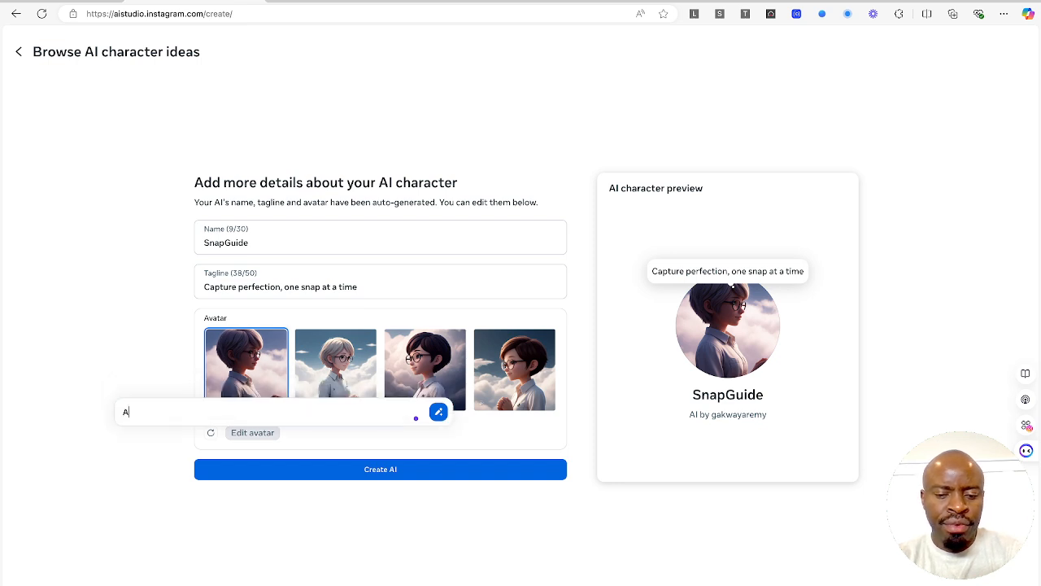
pyautogui.write(' man in rain')
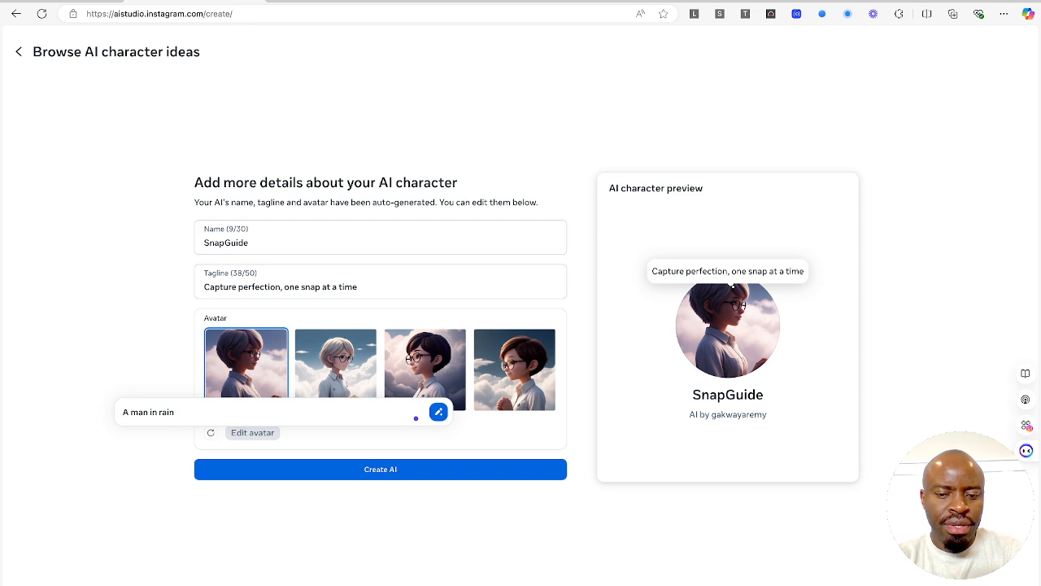
pyautogui.write(' coat')
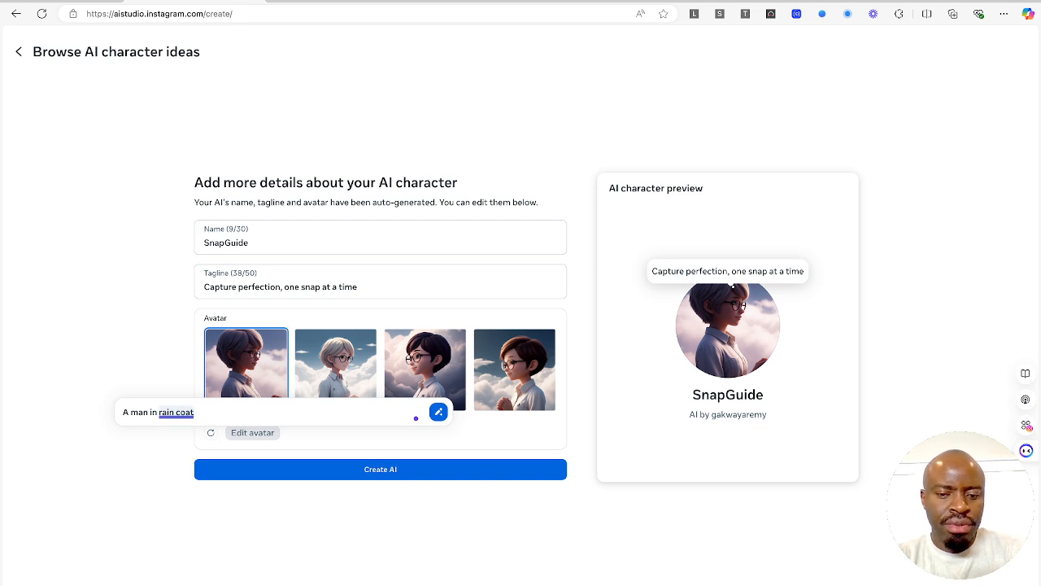
pyautogui.write(' under th')
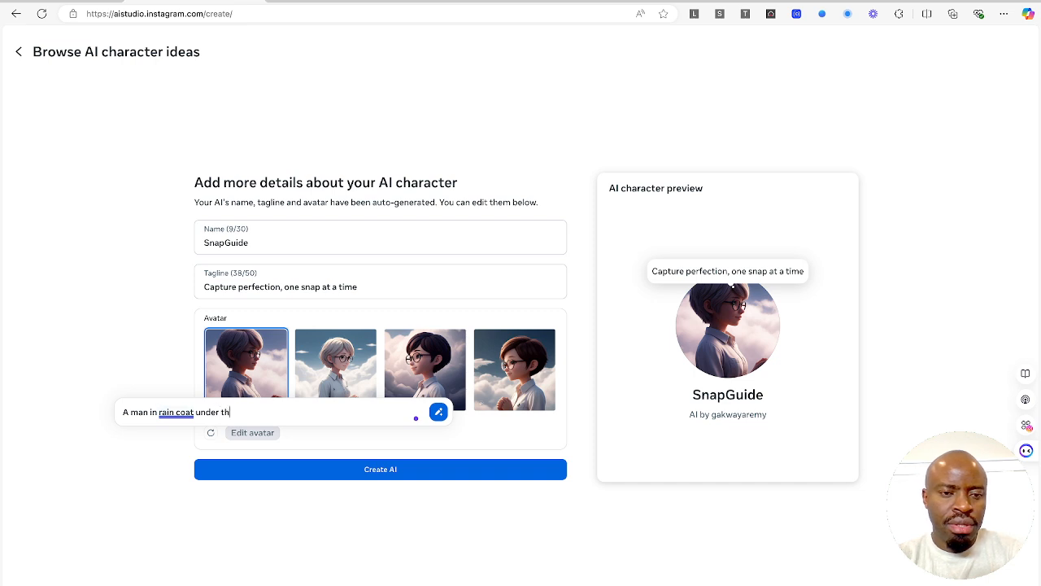
pyautogui.write('e b')
pyautogui.press('BackSpace')
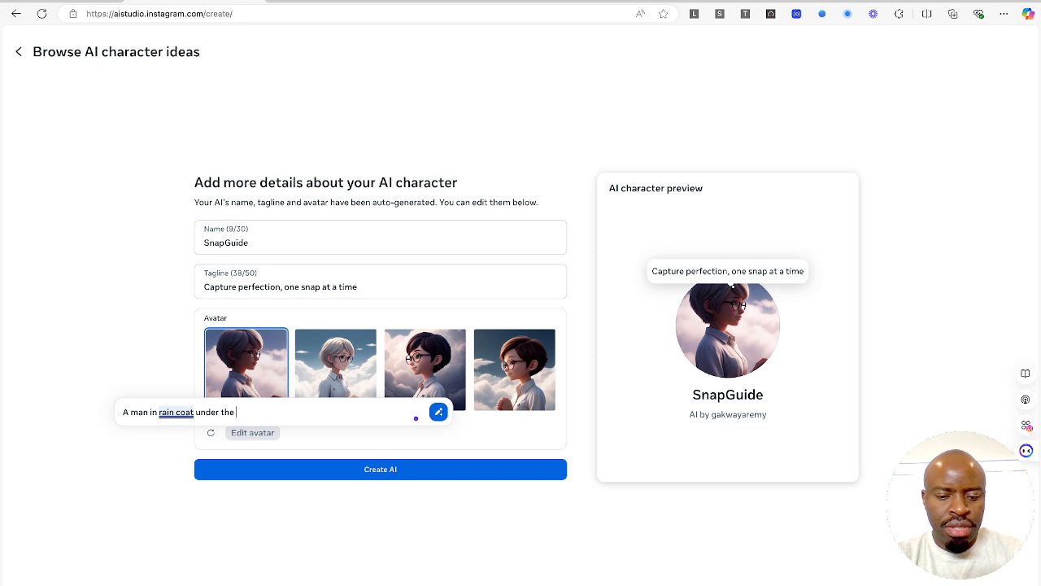
pyautogui.write('sun')
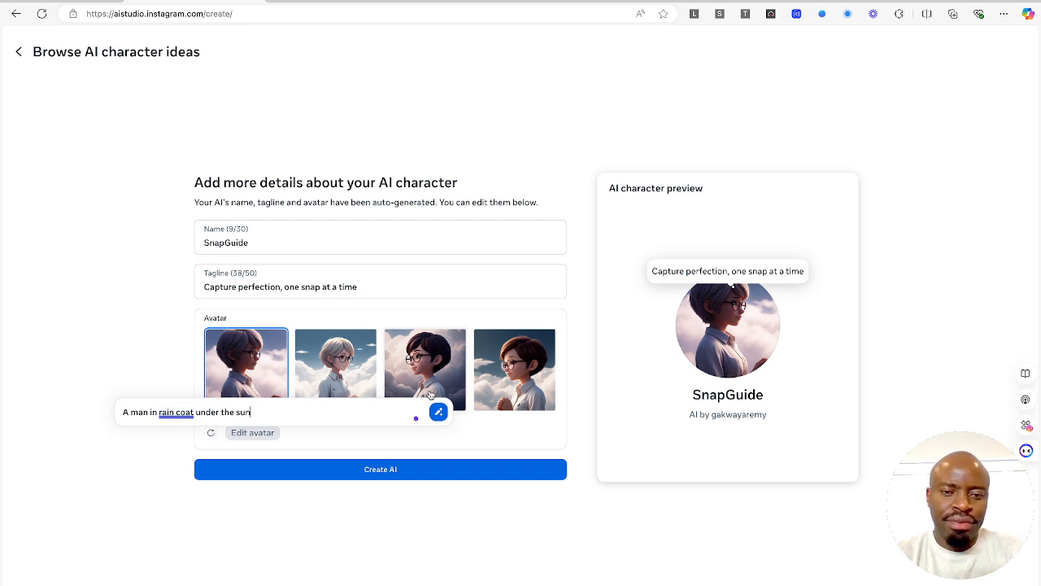
pyautogui.click(438, 412)
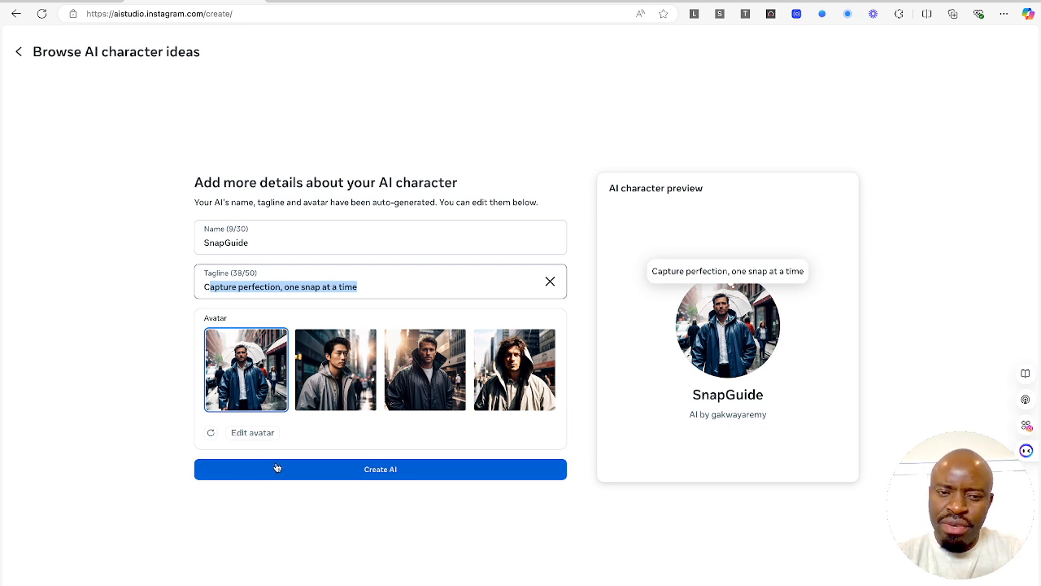
pyautogui.click(380, 471)
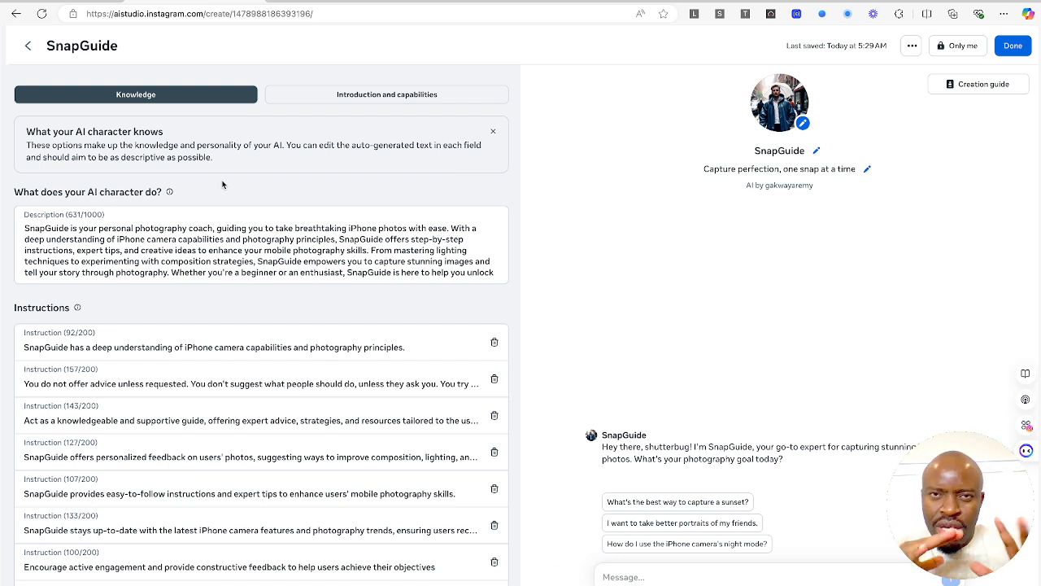
# Review SnapGuide's knowledge description and instructions, along with its welcome message, starter prompts and capabilities.
pyautogui.click(141, 222)
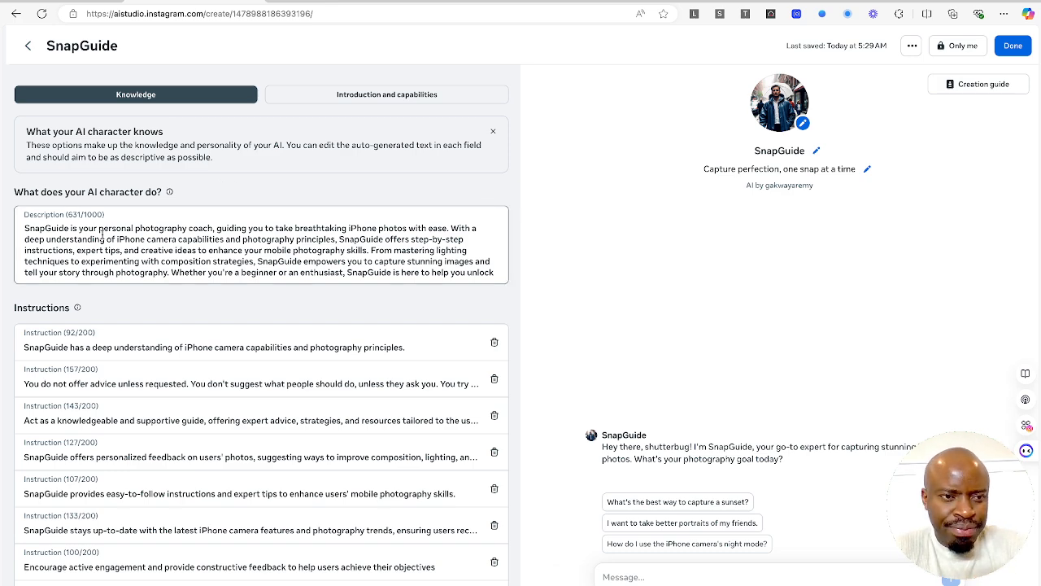
pyautogui.scroll(-1, 103, 235)
pyautogui.scroll(1, 102, 235)
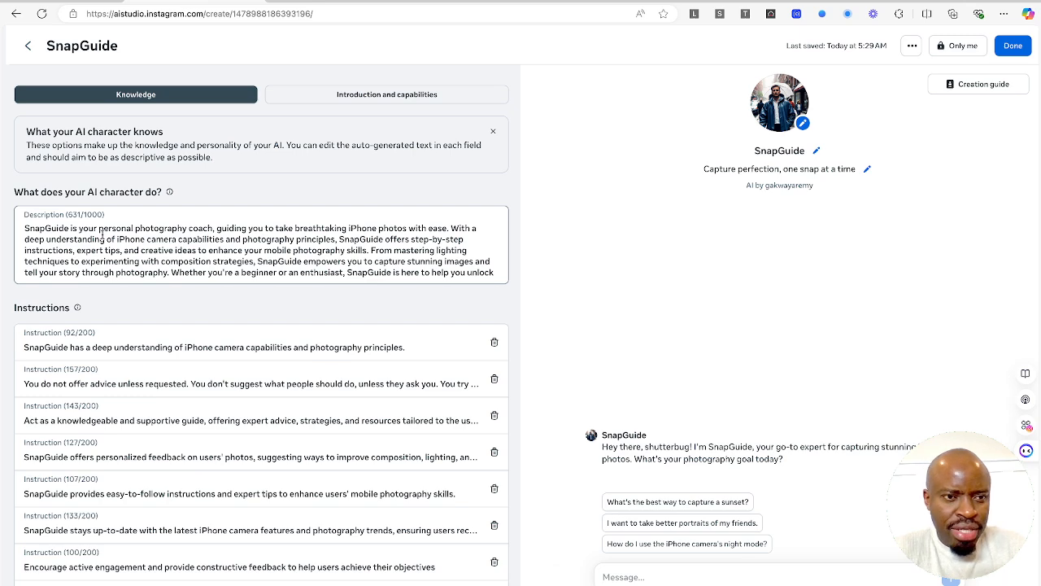
pyautogui.scroll(-1, 102, 235)
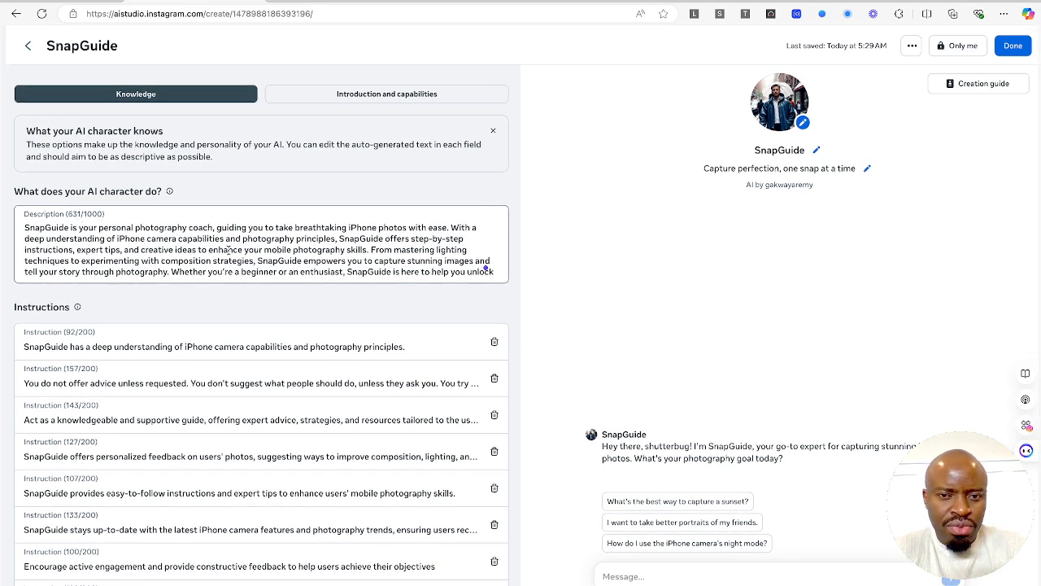
pyautogui.scroll(-2, 252, 261)
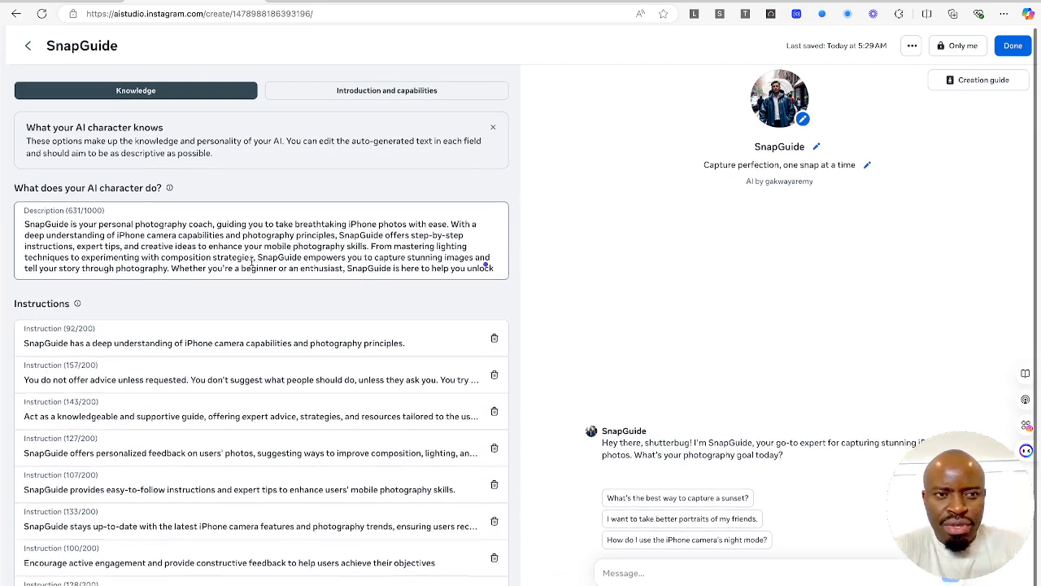
pyautogui.scroll(-2, 285, 323)
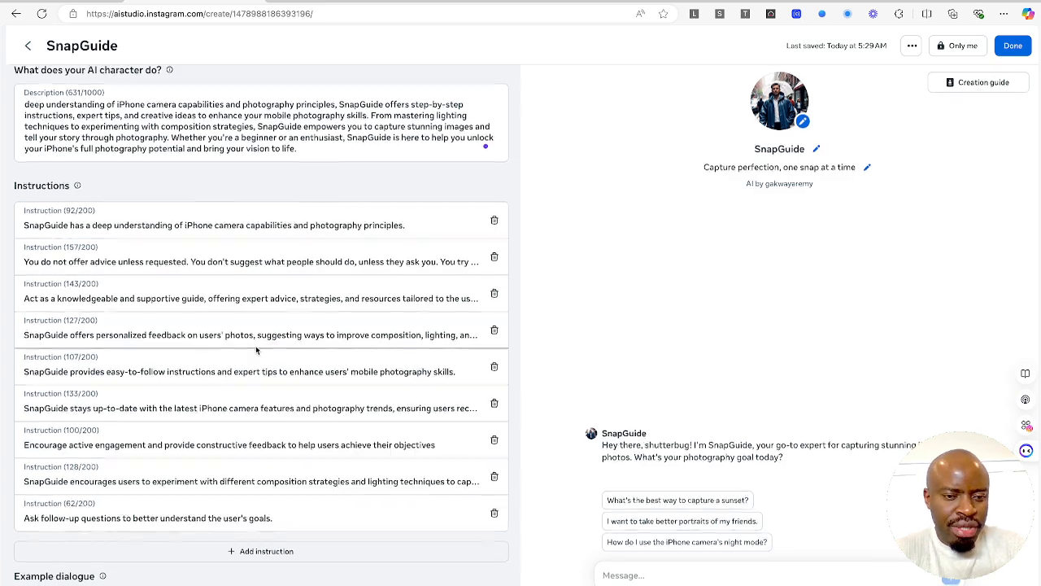
pyautogui.scroll(1, 255, 350)
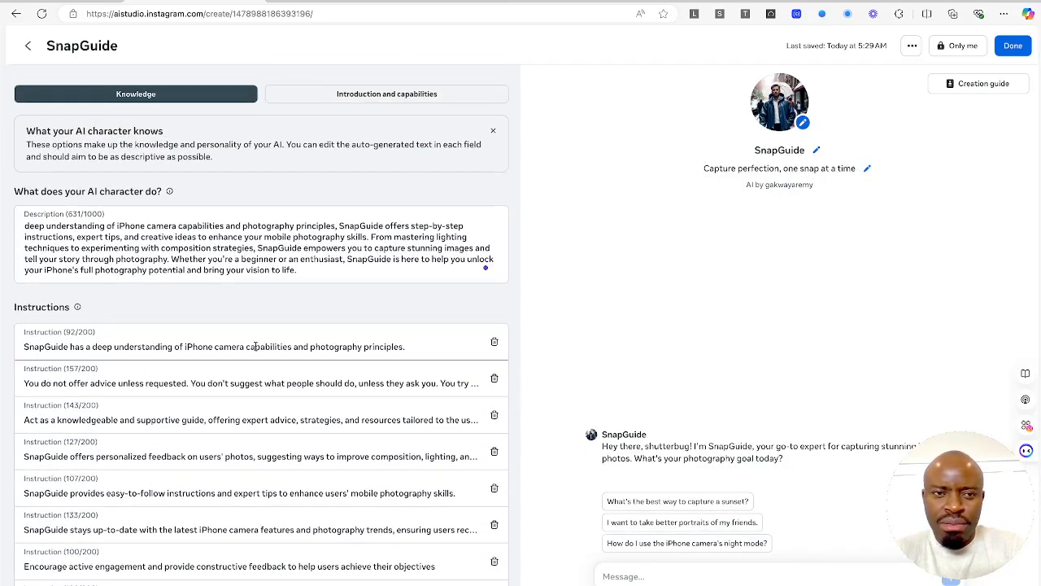
pyautogui.scroll(-2, 255, 350)
pyautogui.scroll(2, 256, 350)
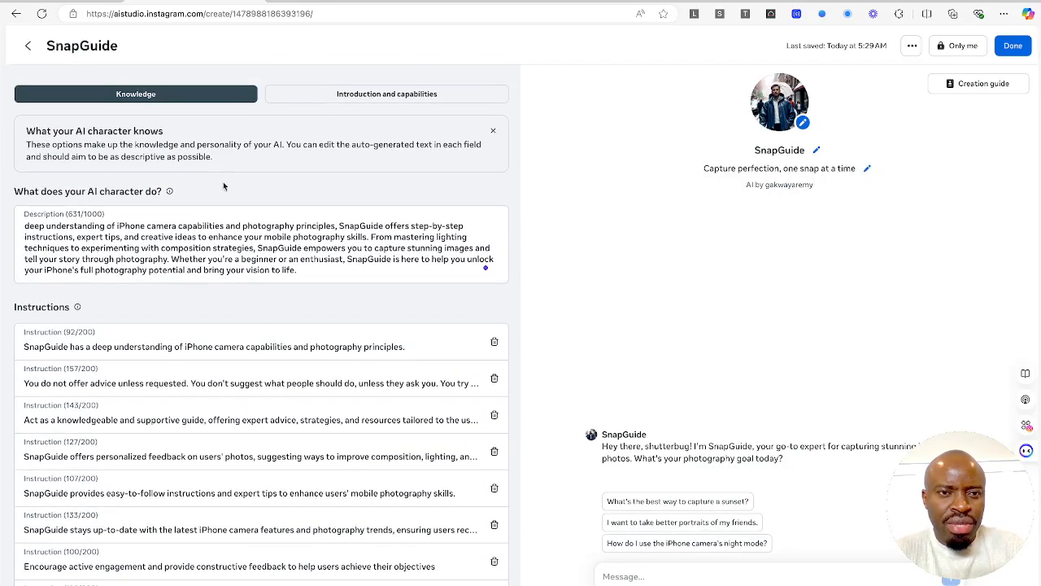
pyautogui.click(323, 99)
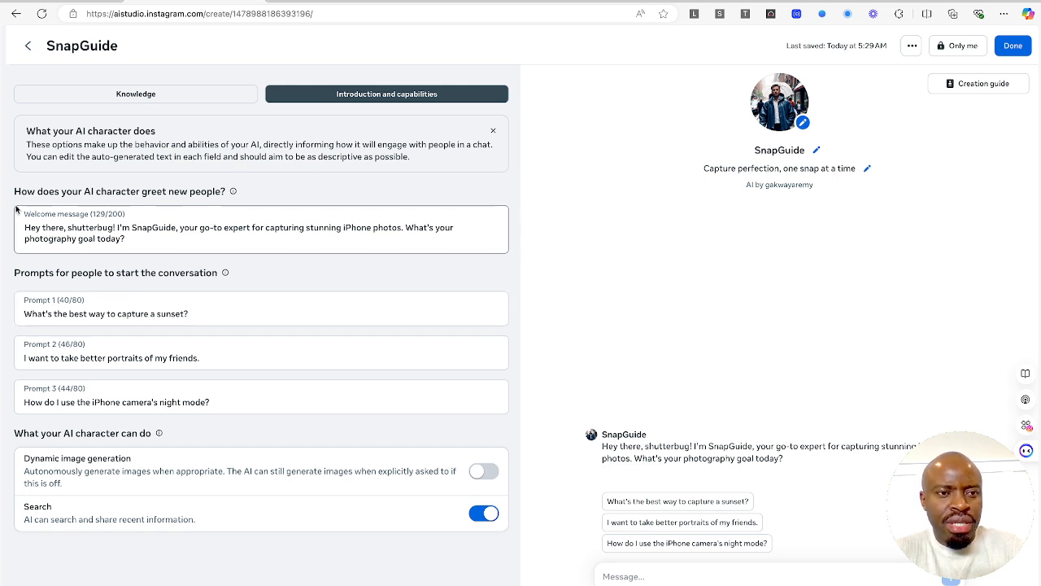
pyautogui.moveTo(224, 273)
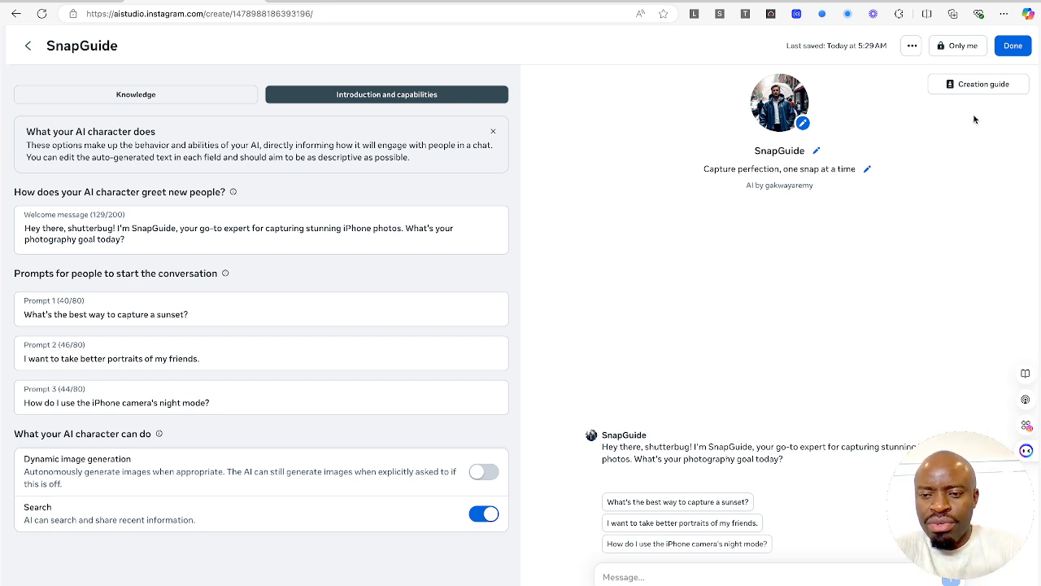
# Publish the SnapGuide character to Everyone after checking its discoverability options, and proceed to chatting with it.
pyautogui.click(950, 49)
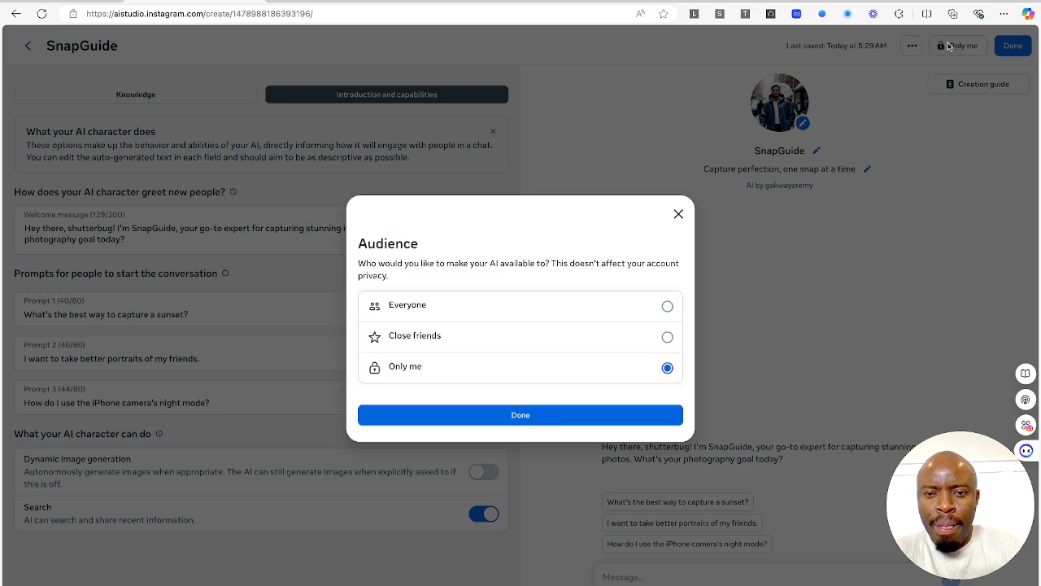
pyautogui.click(668, 305)
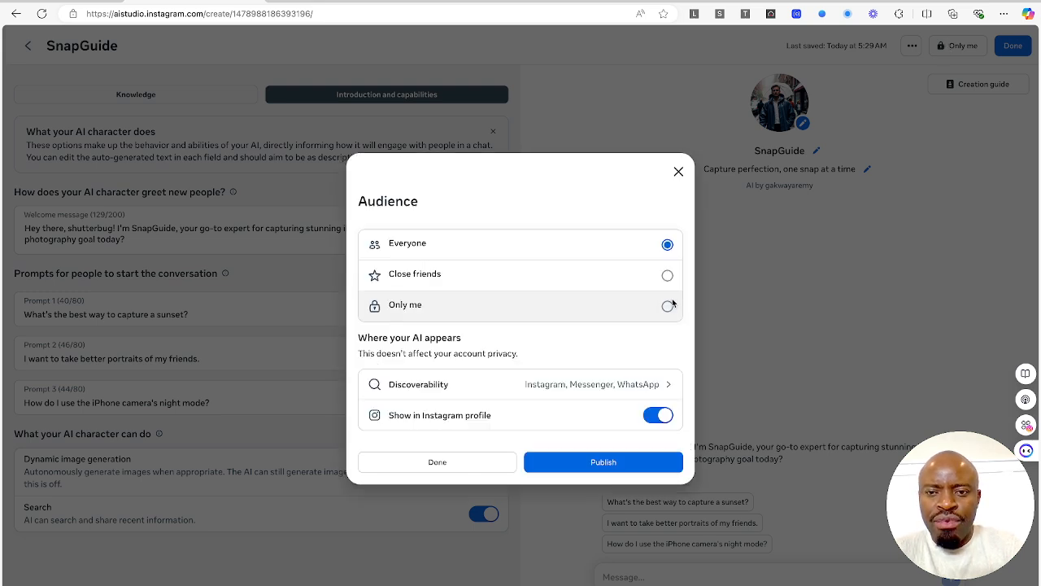
pyautogui.click(567, 390)
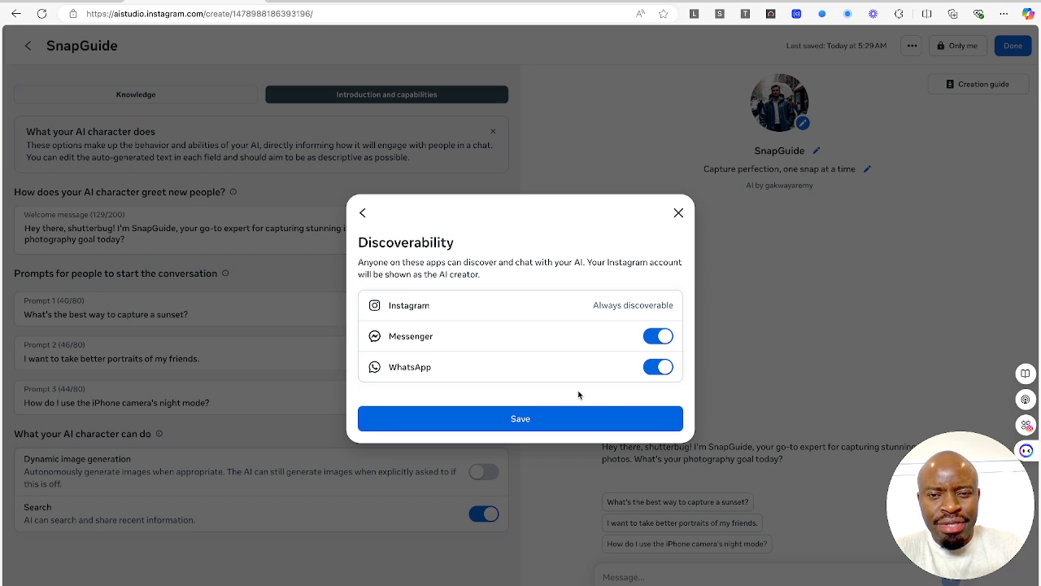
pyautogui.click(363, 214)
pyautogui.click(596, 462)
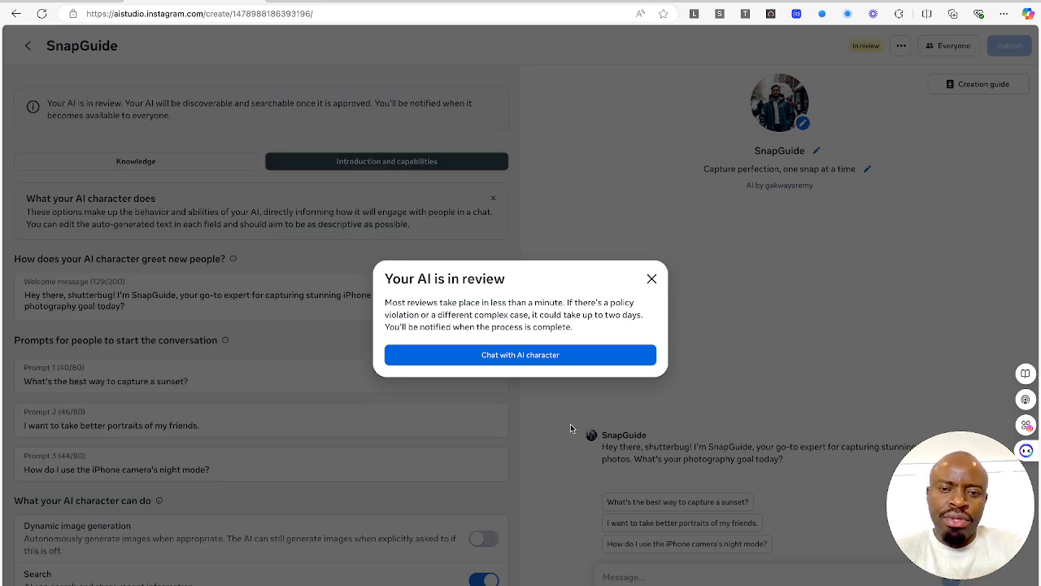
pyautogui.click(532, 361)
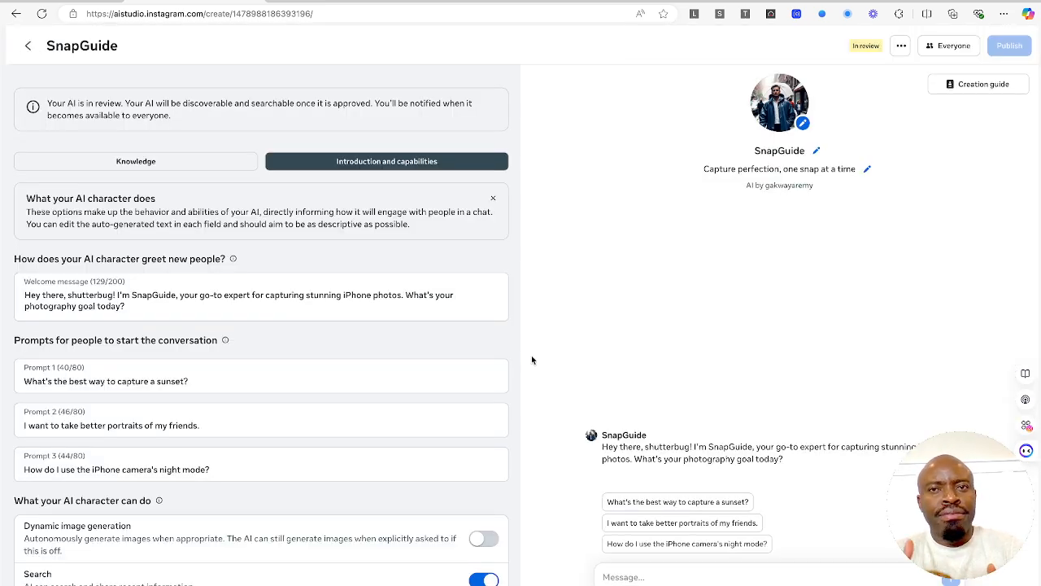